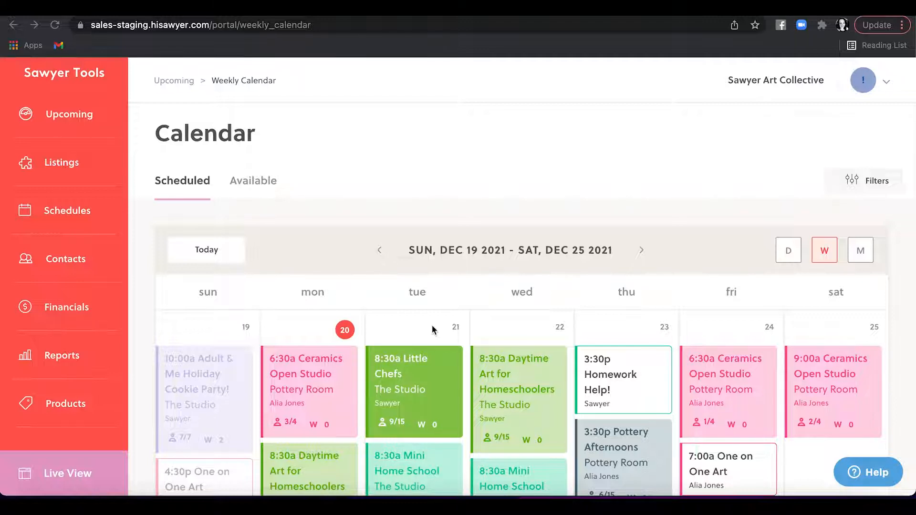
pyautogui.click(74, 118)
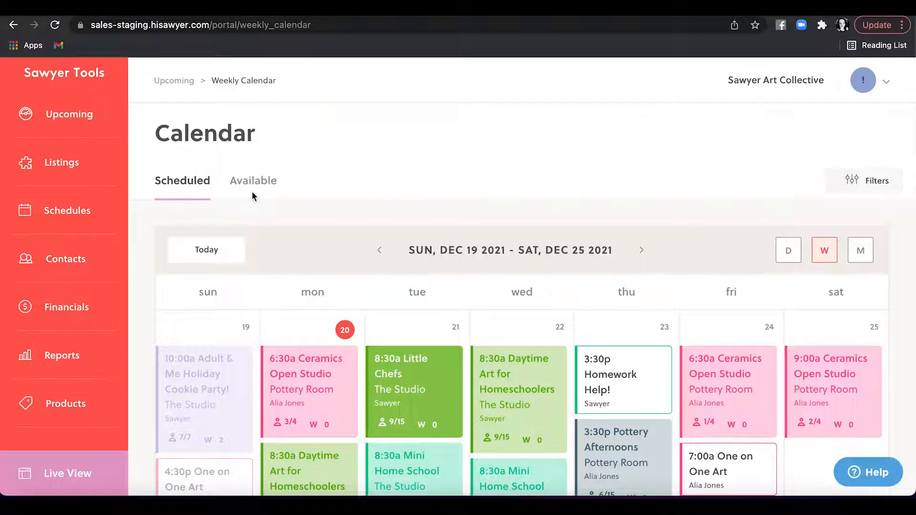
pyautogui.scroll(-3, 252, 195)
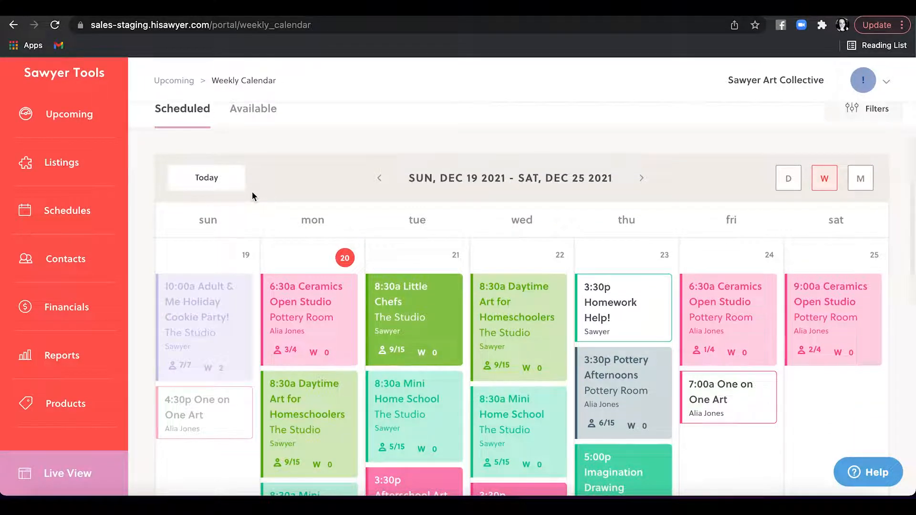
pyautogui.scroll(-2, 252, 196)
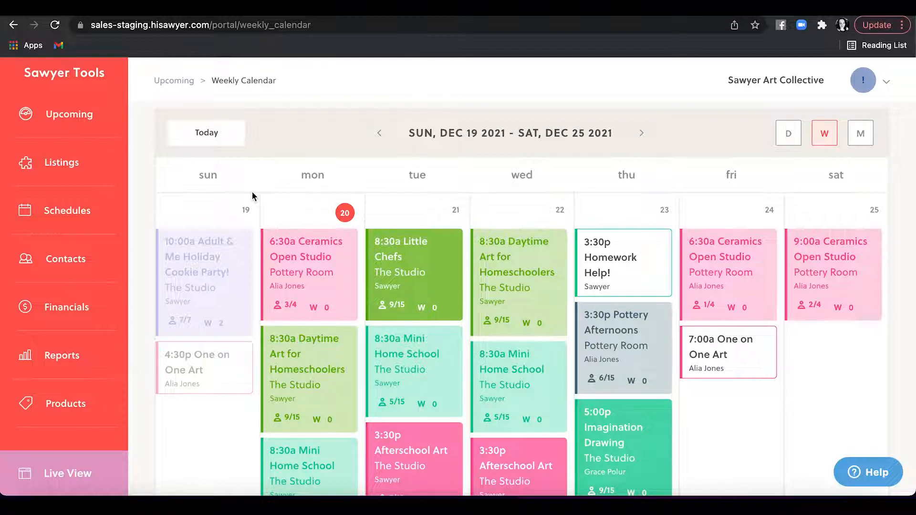
pyautogui.scroll(-2, 251, 196)
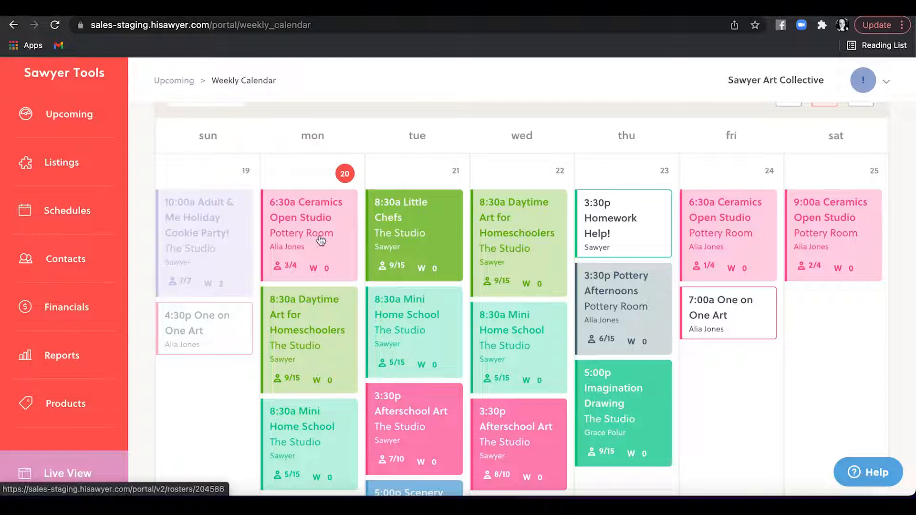
pyautogui.click(333, 331)
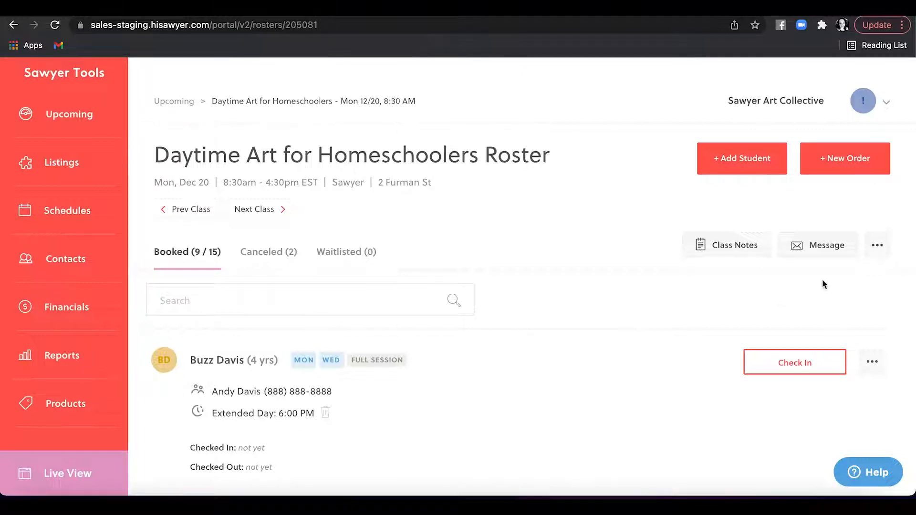
# Step: Start a roster message to booked students, toggling the Waitlisted and Secondary Contacts options
pyautogui.click(827, 247)
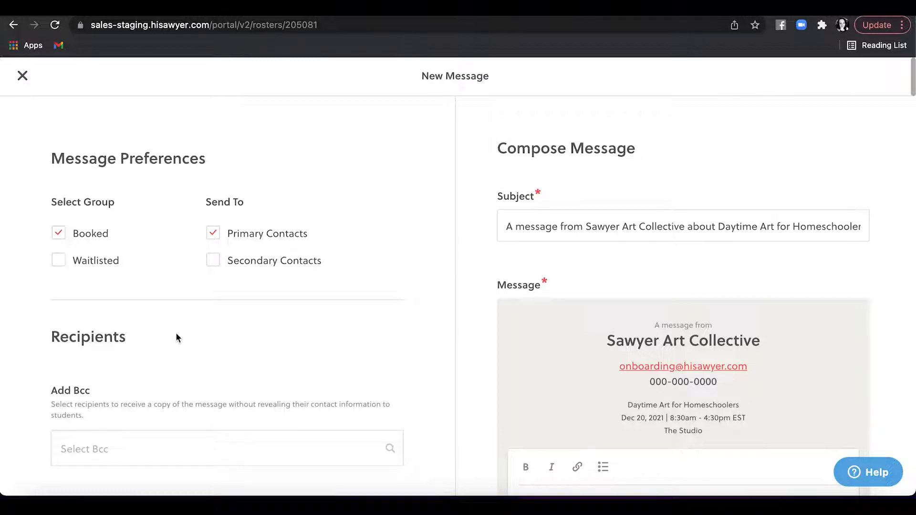
pyautogui.click(59, 260)
pyautogui.click(212, 261)
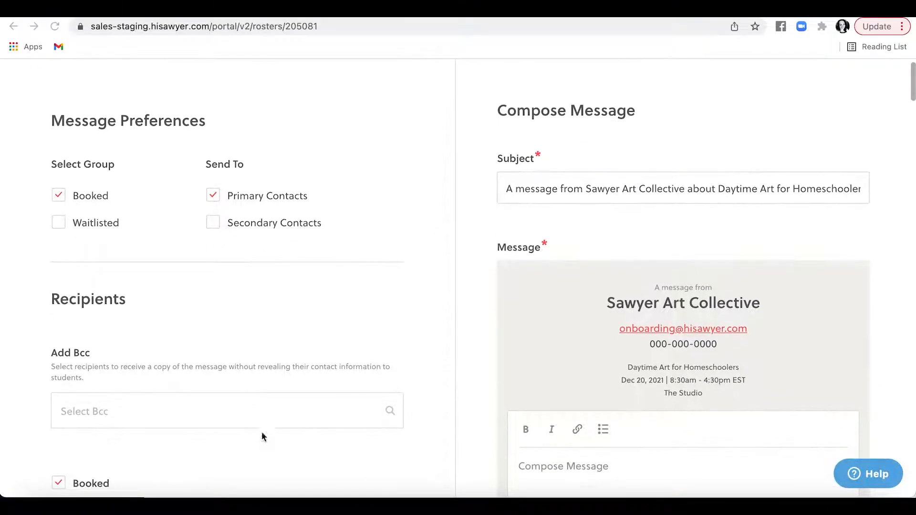
pyautogui.scroll(-2, 226, 322)
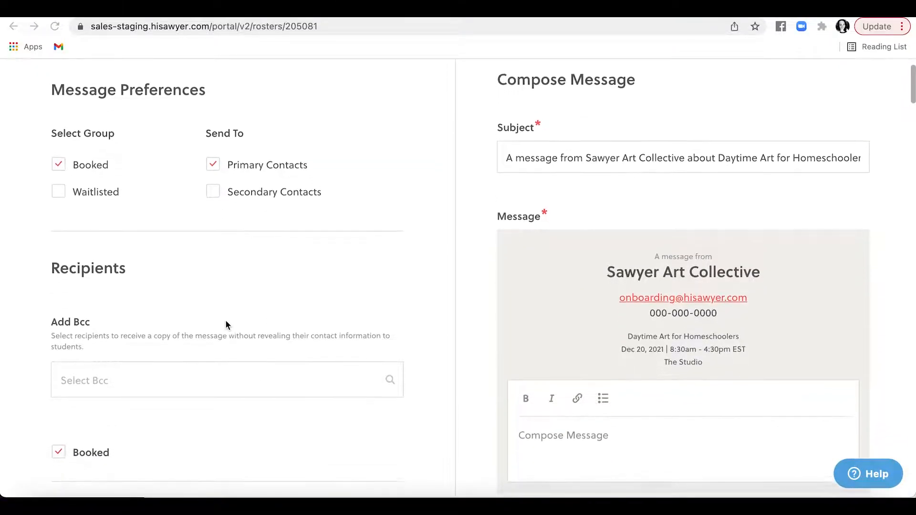
pyautogui.scroll(-1, 226, 324)
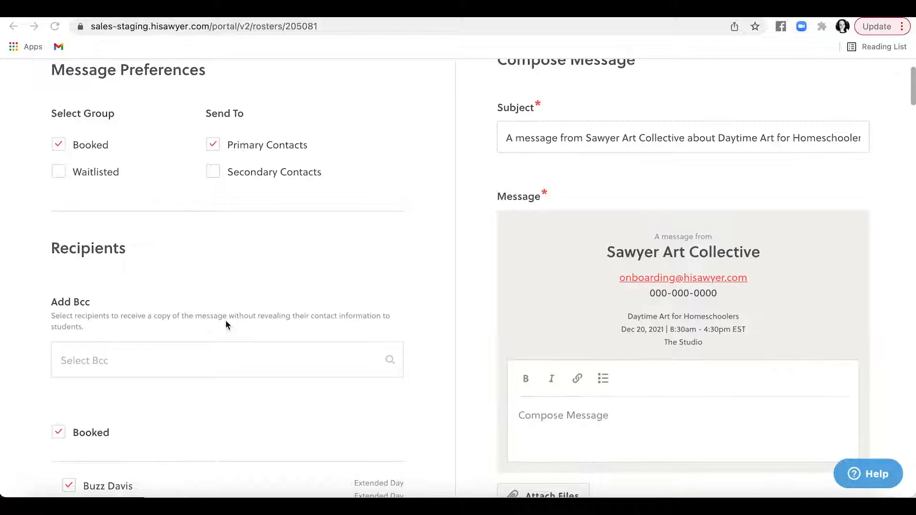
pyautogui.scroll(-1, 226, 325)
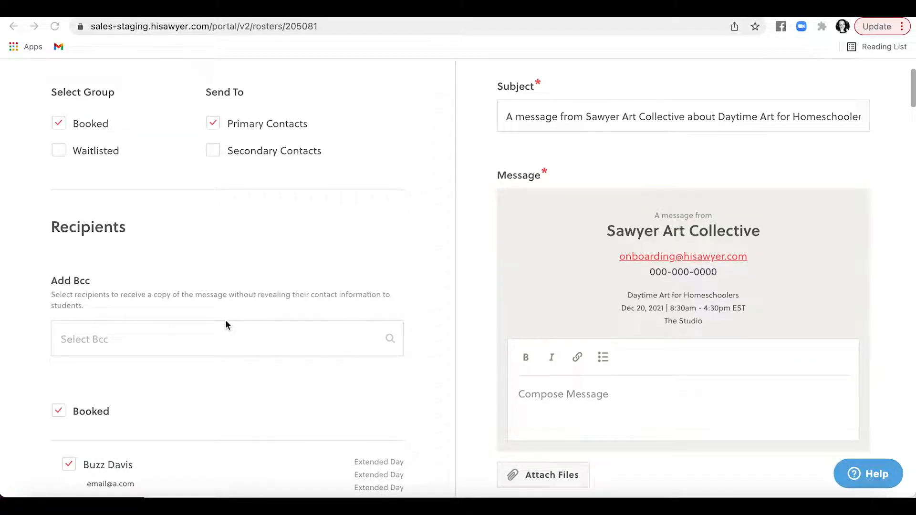
pyautogui.click(211, 344)
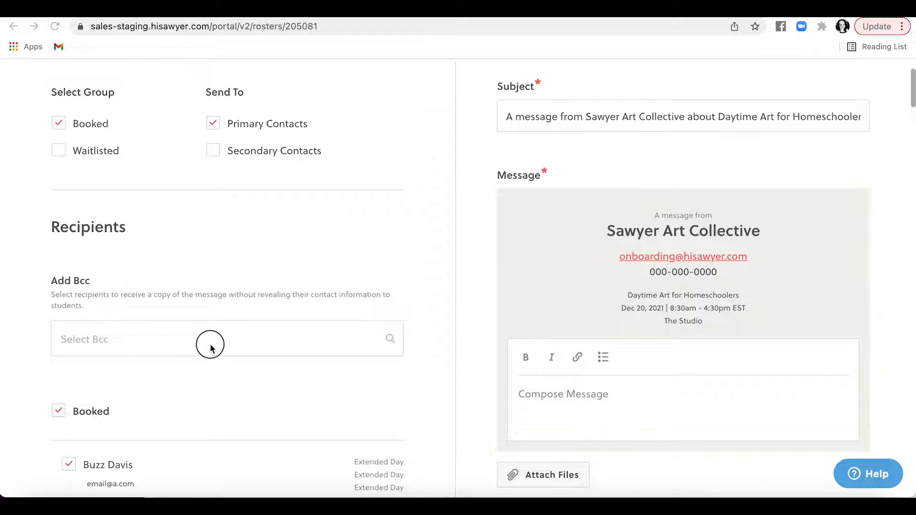
# Step: Add two staff e-mail addresses from the Select Bcc list as Bcc recipients
pyautogui.click(211, 344)
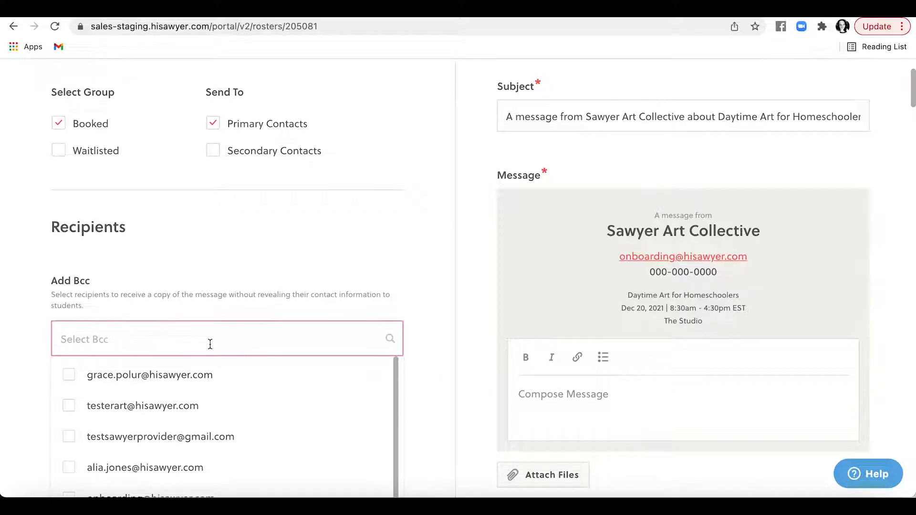
pyautogui.click(193, 393)
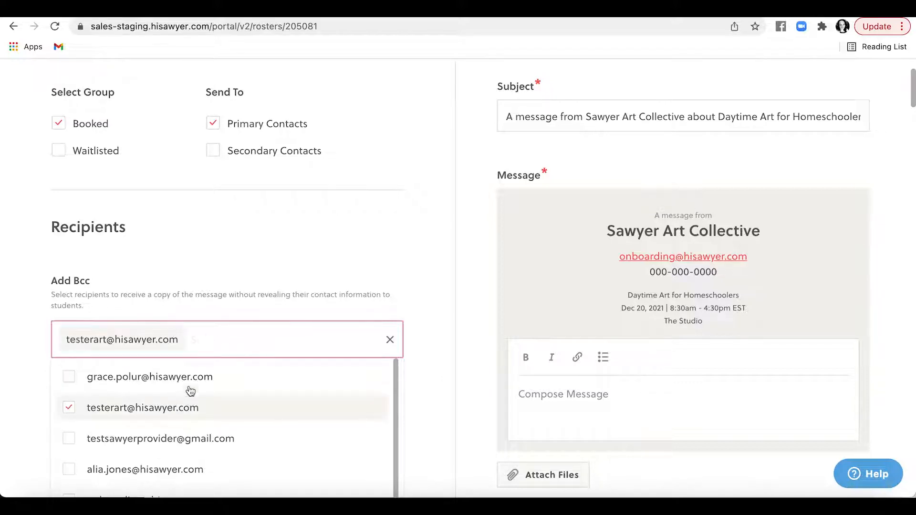
pyautogui.click(191, 388)
pyautogui.click(36, 396)
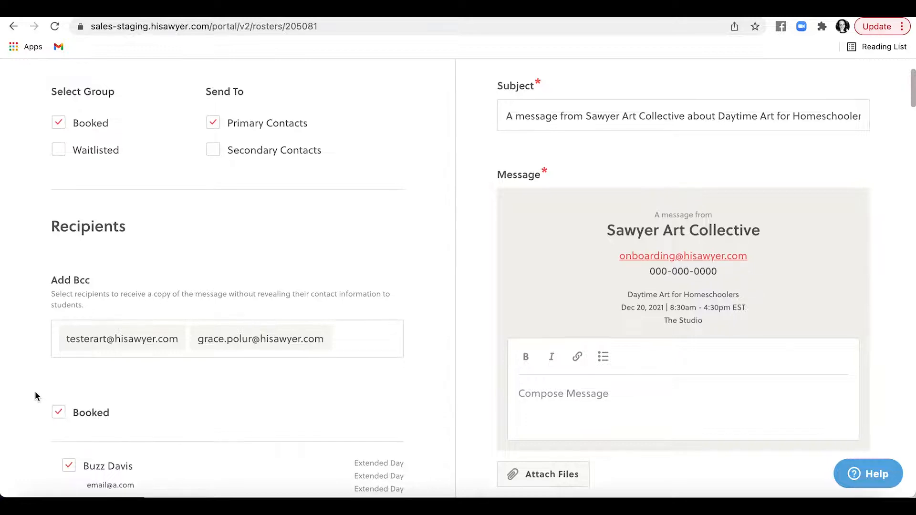
pyautogui.scroll(-2, 36, 396)
pyautogui.scroll(-1, 36, 390)
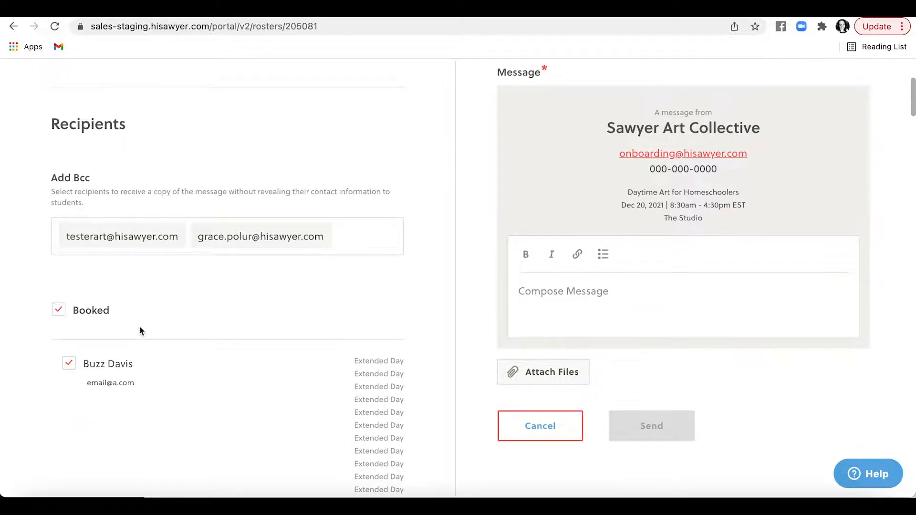
pyautogui.scroll(-1, 139, 329)
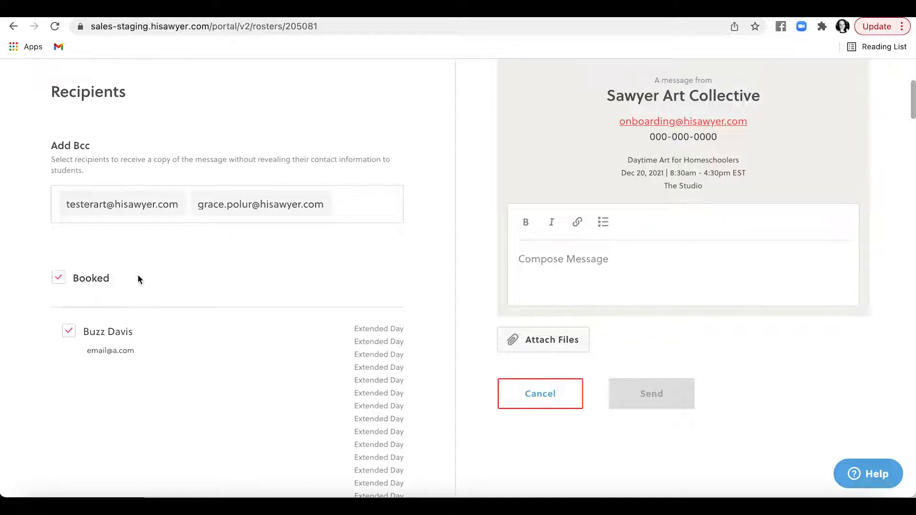
pyautogui.click(57, 278)
pyautogui.click(66, 319)
pyautogui.scroll(-2, 73, 302)
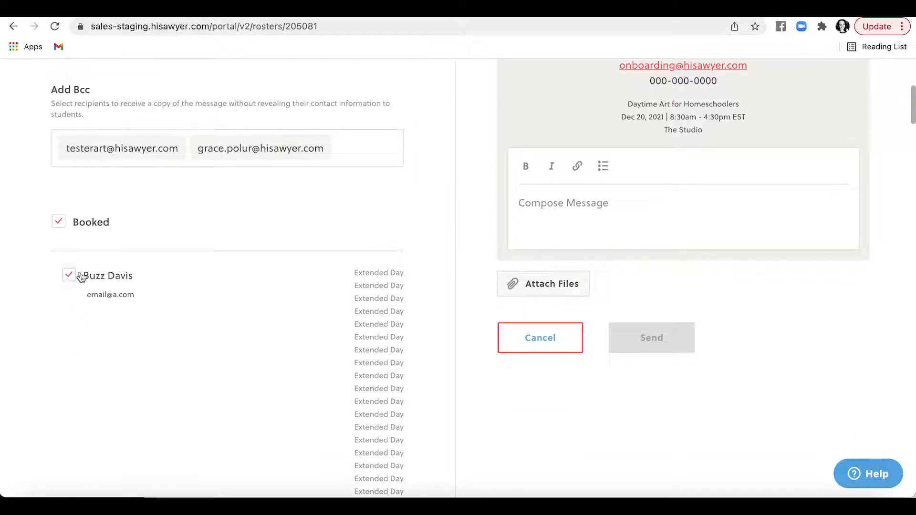
pyautogui.click(69, 275)
pyautogui.click(68, 278)
pyautogui.scroll(5, 64, 340)
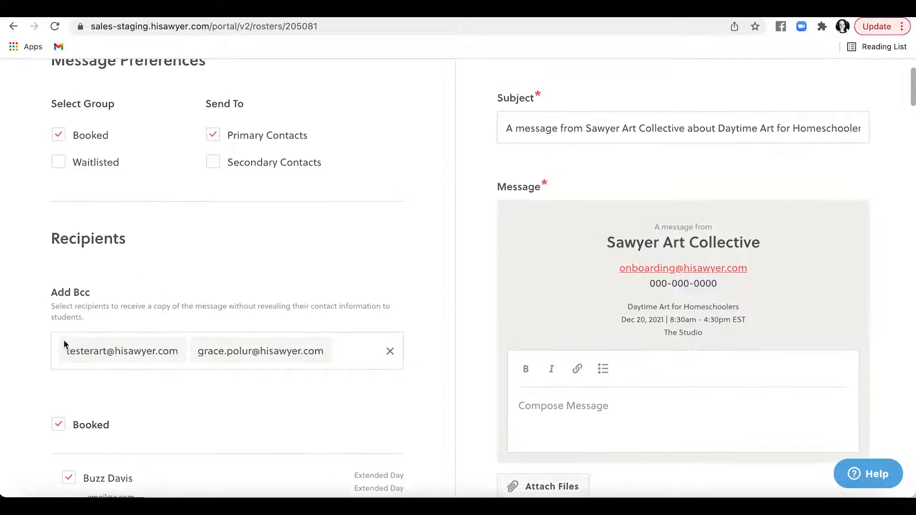
pyautogui.scroll(1, 64, 341)
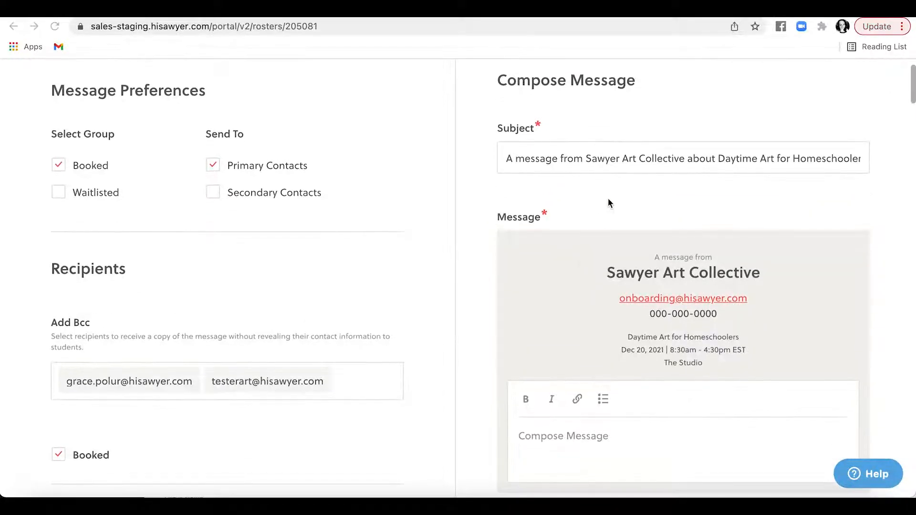
pyautogui.scroll(1, 608, 203)
pyautogui.scroll(1, 608, 203)
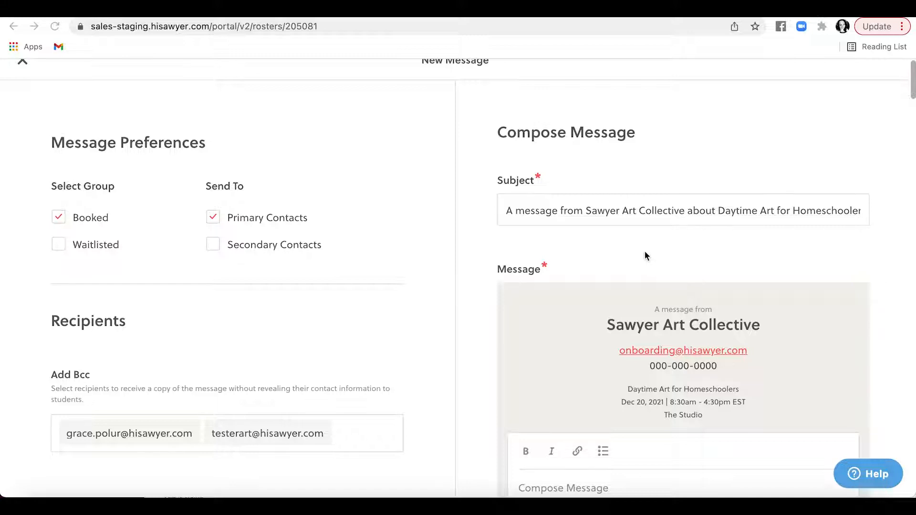
# Step: Replace the prefilled subject with 'Happy holidays!'
pyautogui.tripleClick(622, 211)
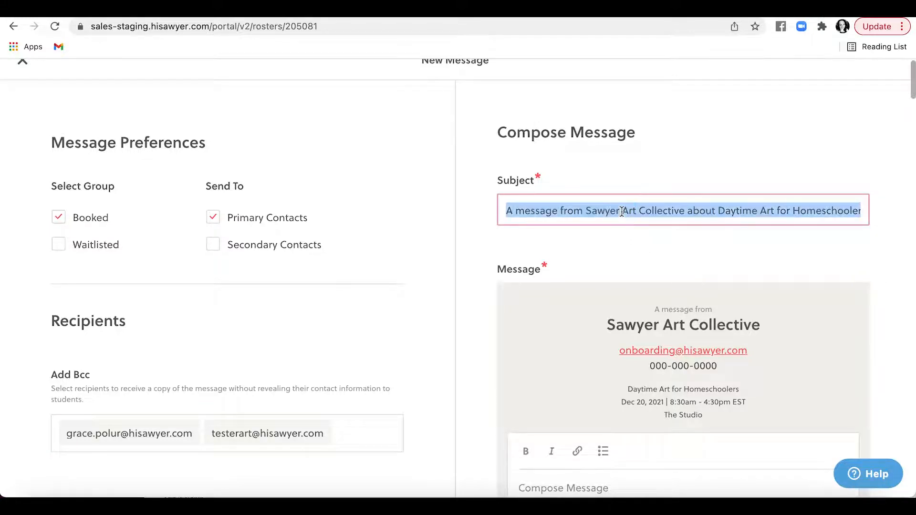
pyautogui.write('Happy holidays!')
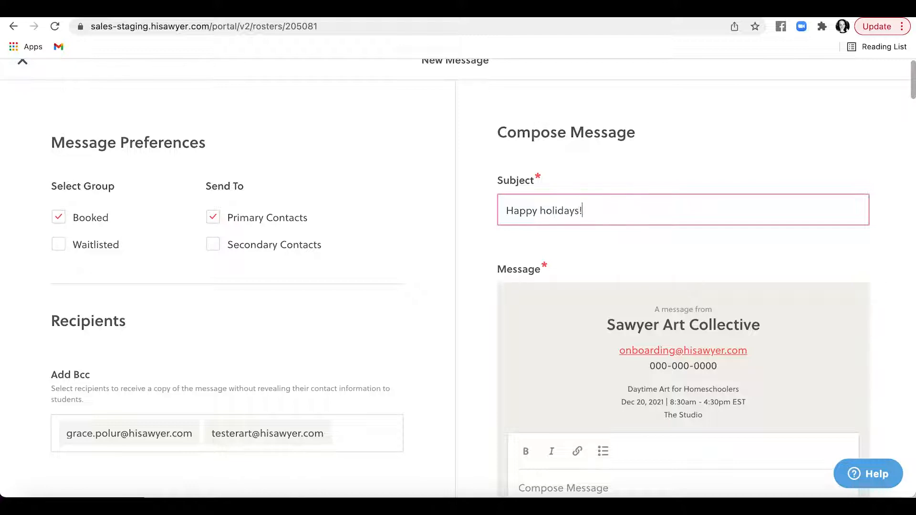
pyautogui.scroll(-3, 631, 332)
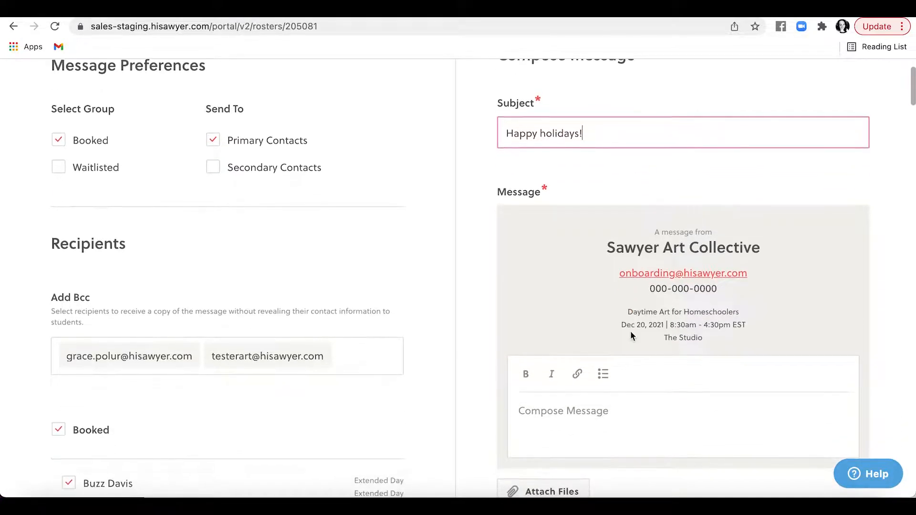
pyautogui.scroll(-1, 631, 333)
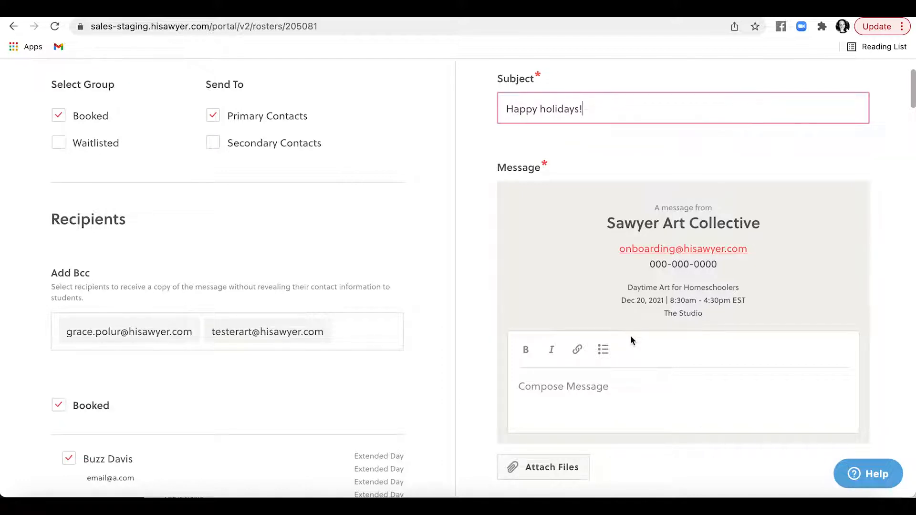
pyautogui.scroll(-1, 628, 362)
pyautogui.scroll(-3, 628, 364)
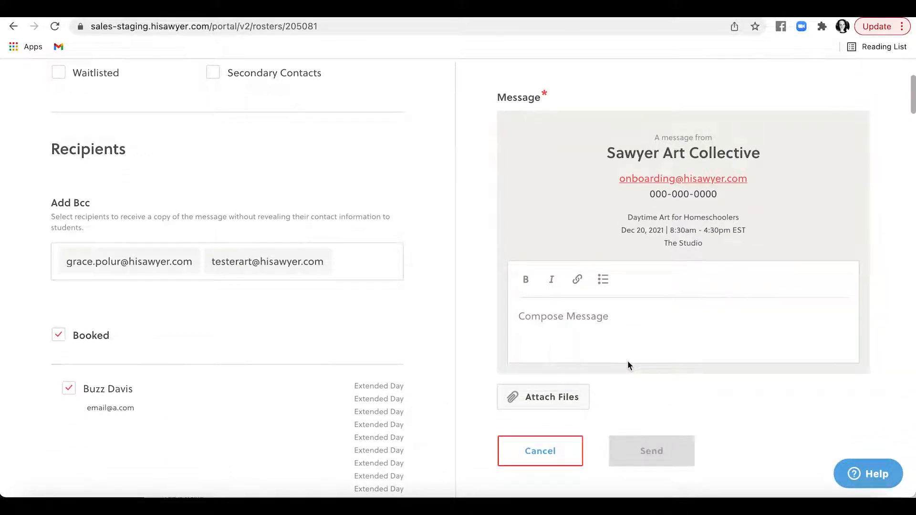
pyautogui.click(576, 407)
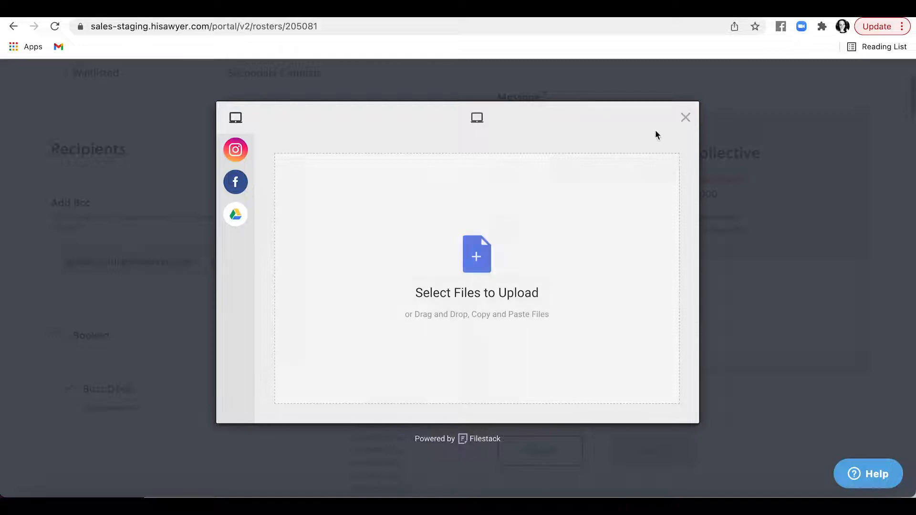
pyautogui.click(685, 118)
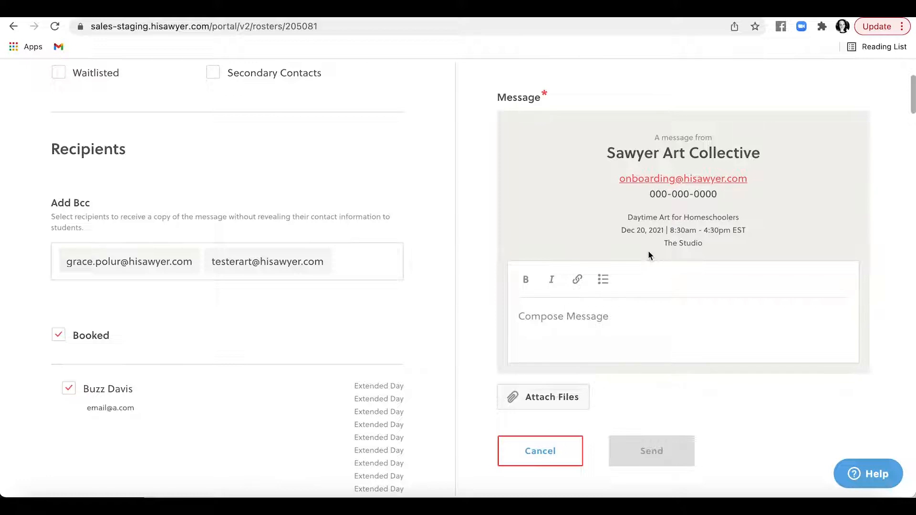
# Step: Write the body 'Hello from Sawyer Art Collective!', send it, and dismiss the confirmation
pyautogui.click(620, 305)
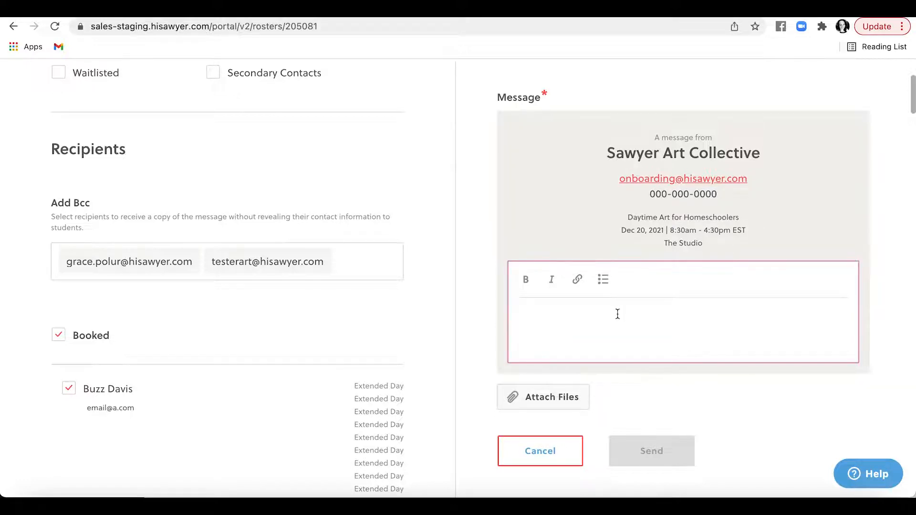
pyautogui.write('Hello from Sawy')
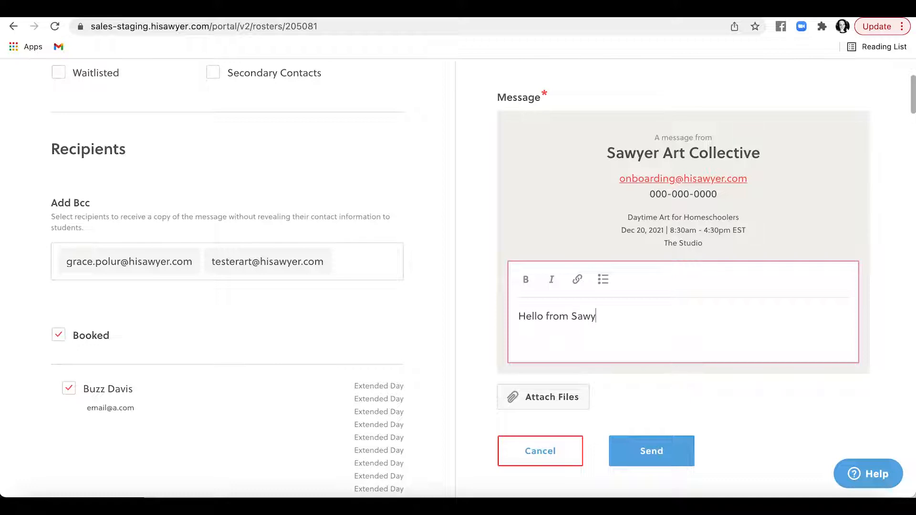
pyautogui.write('er Art Collective!')
pyautogui.click(658, 457)
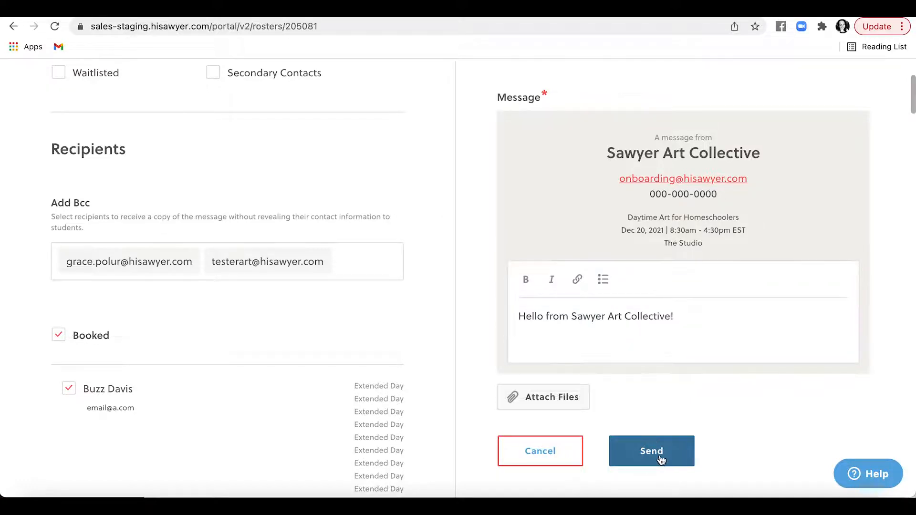
pyautogui.click(473, 426)
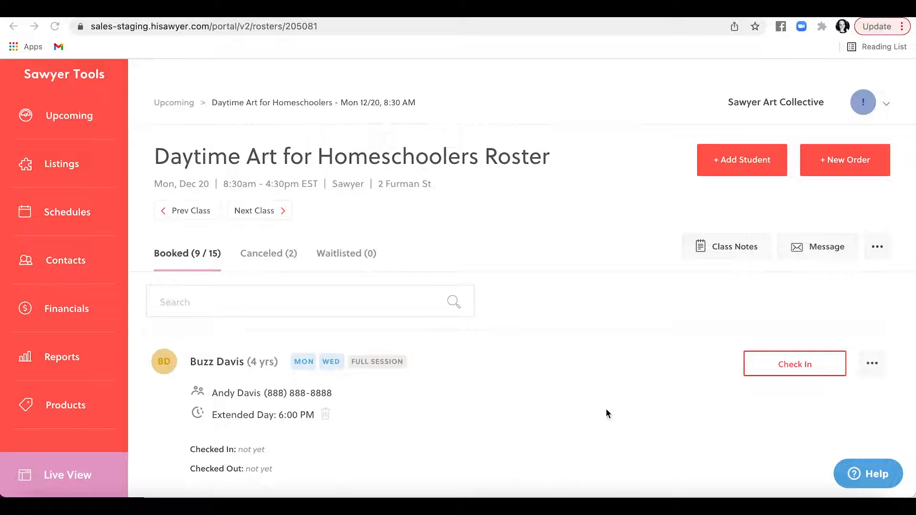
pyautogui.click(867, 372)
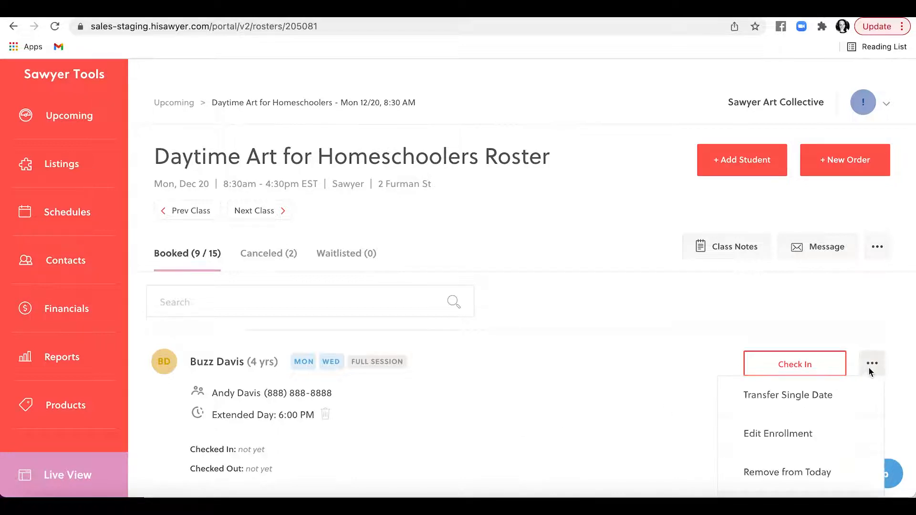
pyautogui.scroll(-3, 844, 403)
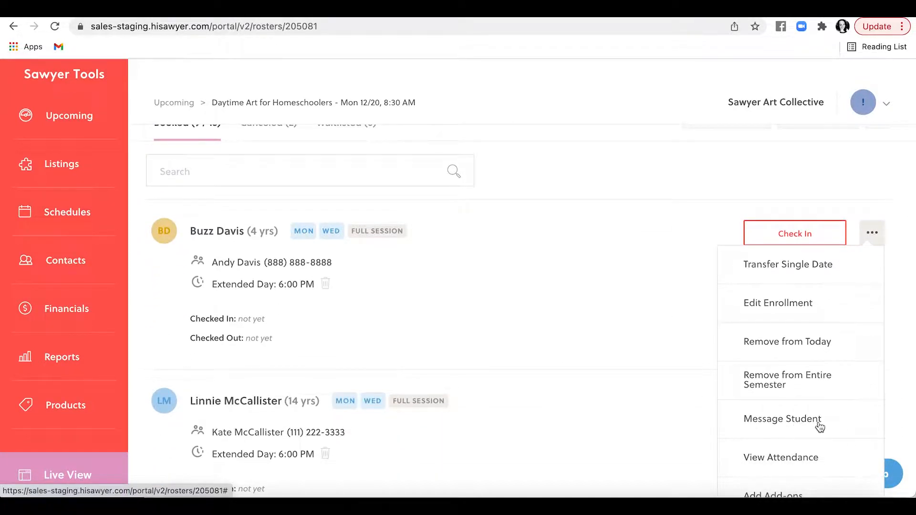
pyautogui.click(818, 426)
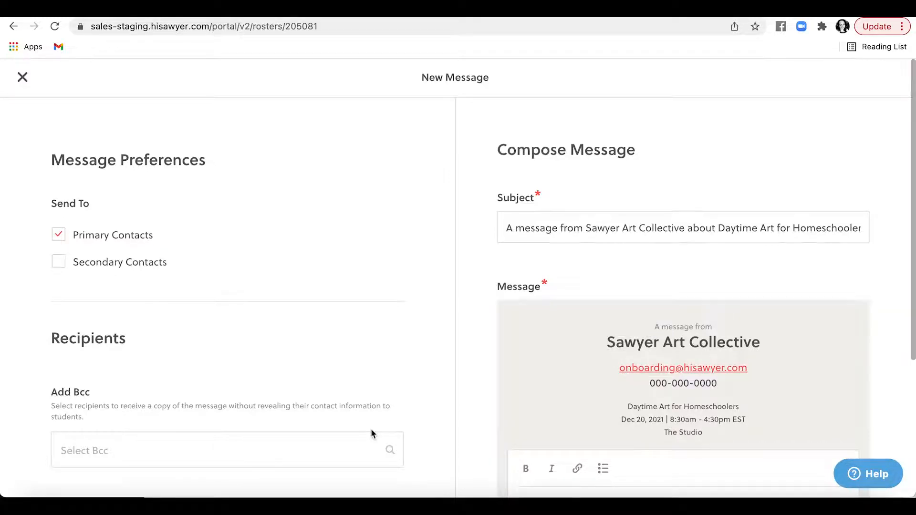
pyautogui.scroll(-1, 370, 433)
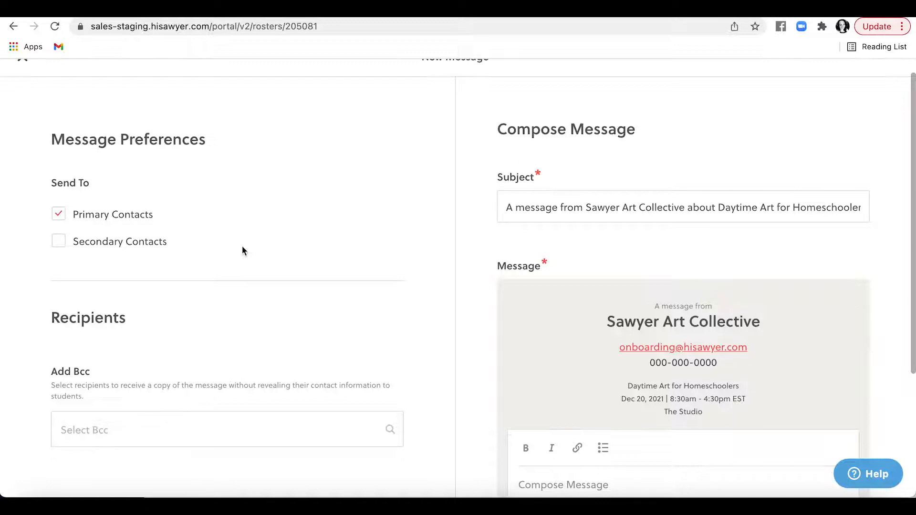
pyautogui.scroll(-5, 242, 250)
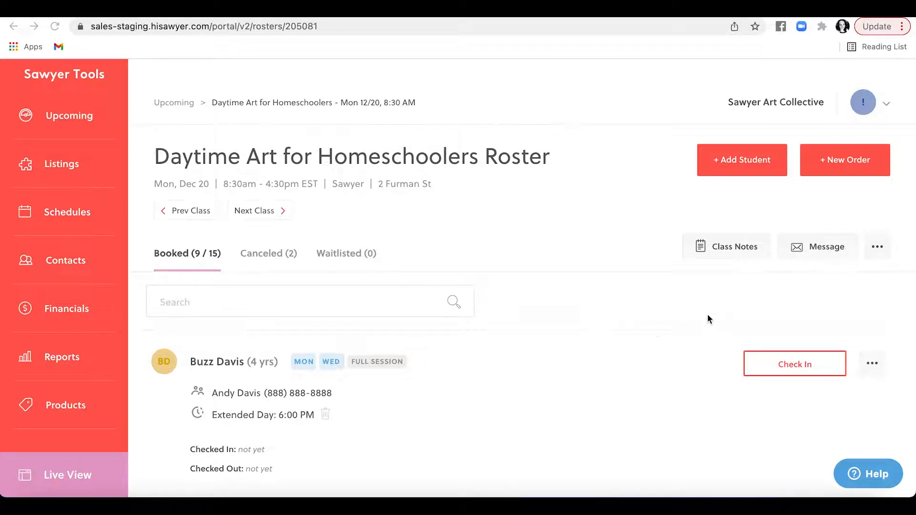
# Step: View the class's semester summary, then go to Schedules to list the semesters
pyautogui.click(879, 243)
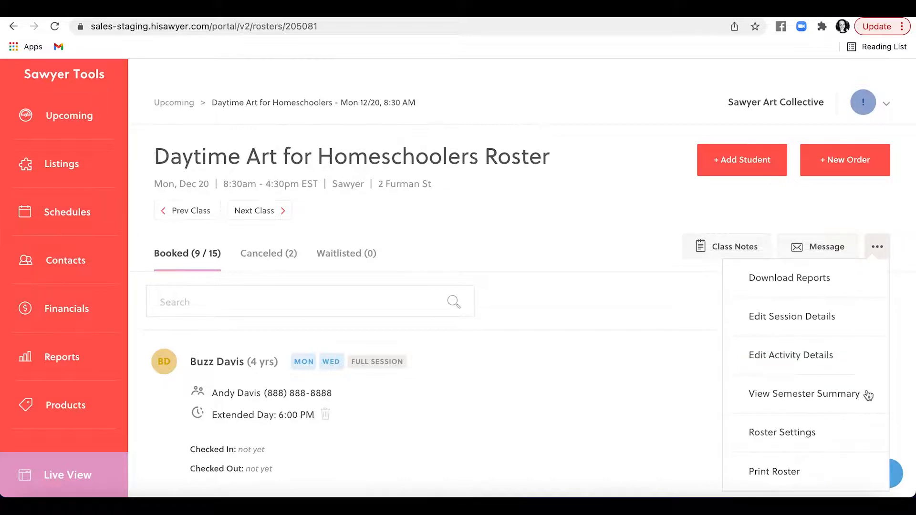
pyautogui.click(822, 395)
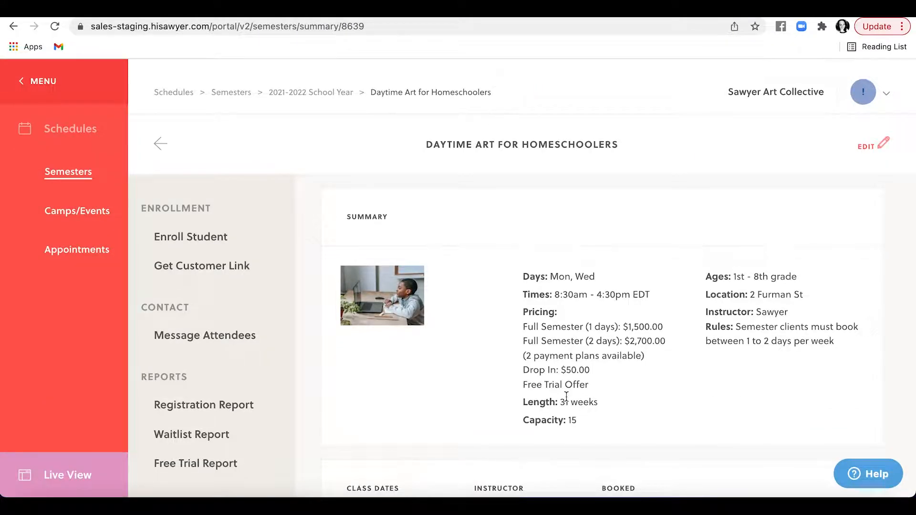
pyautogui.click(54, 80)
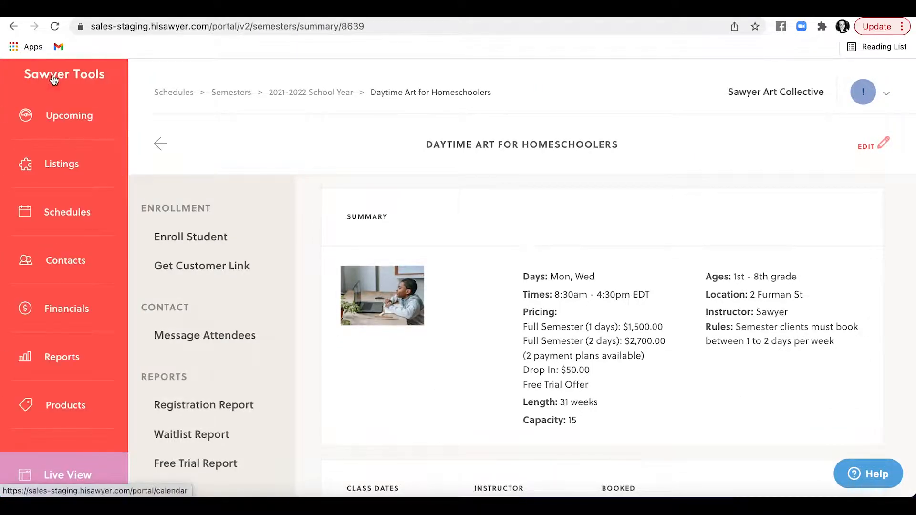
pyautogui.click(66, 217)
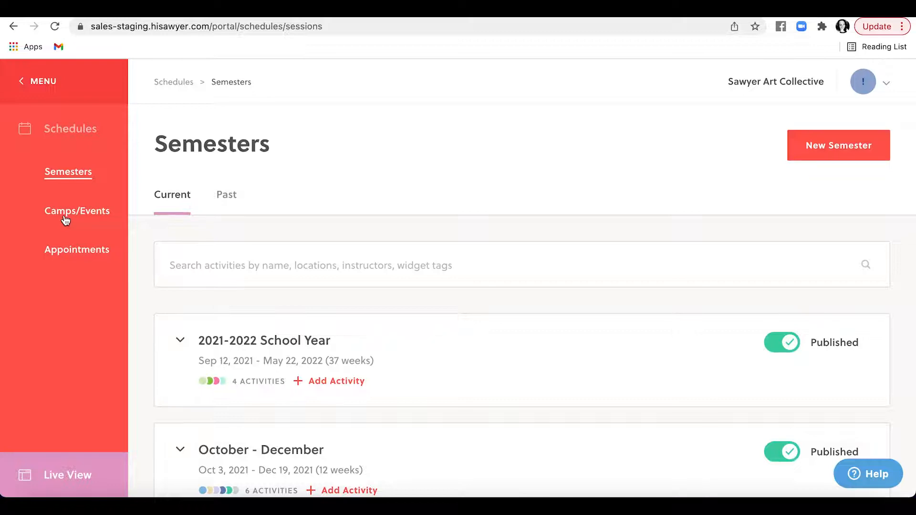
# Step: Search semesters for 'homeschool' and open the Daytime Art for Homeschoolers activity summary
pyautogui.click(216, 251)
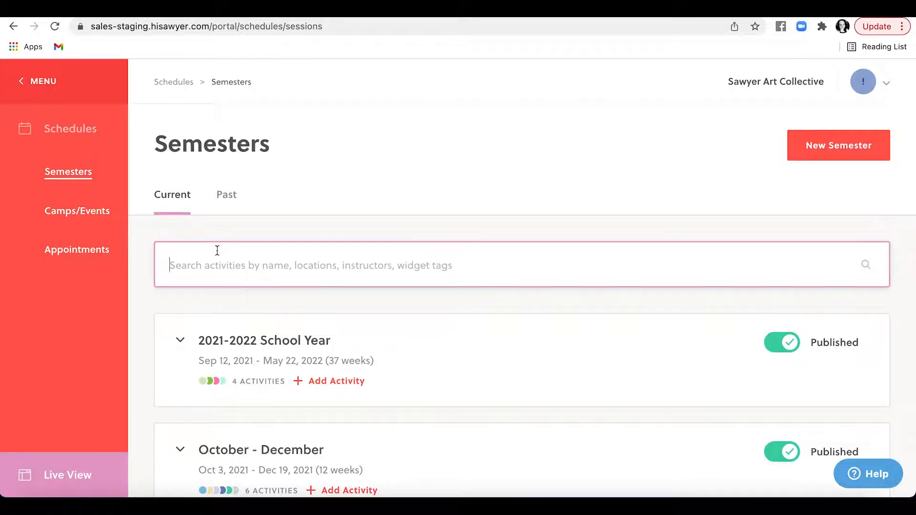
pyautogui.write('homeschool')
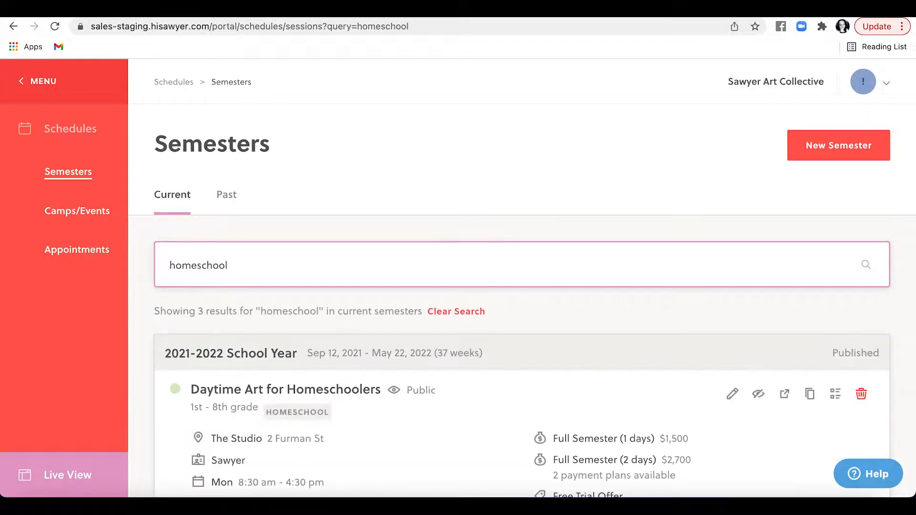
pyautogui.scroll(-3, 235, 308)
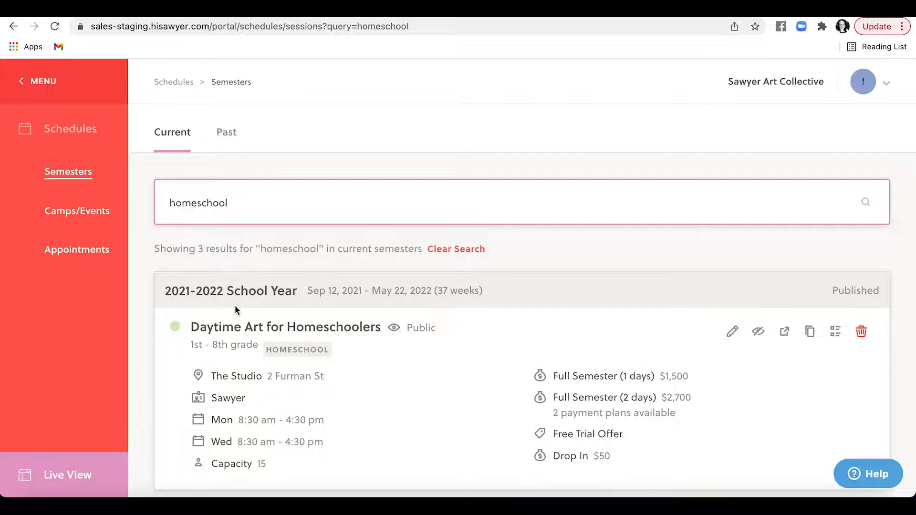
pyautogui.click(834, 337)
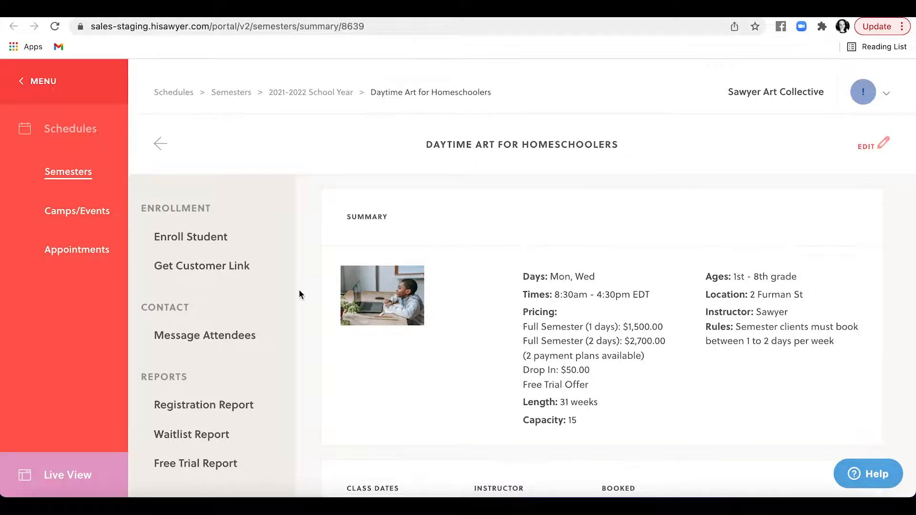
pyautogui.scroll(-1, 207, 336)
# Step: Open Message Attendees for the semester and scroll through the New Message form
pyautogui.click(207, 335)
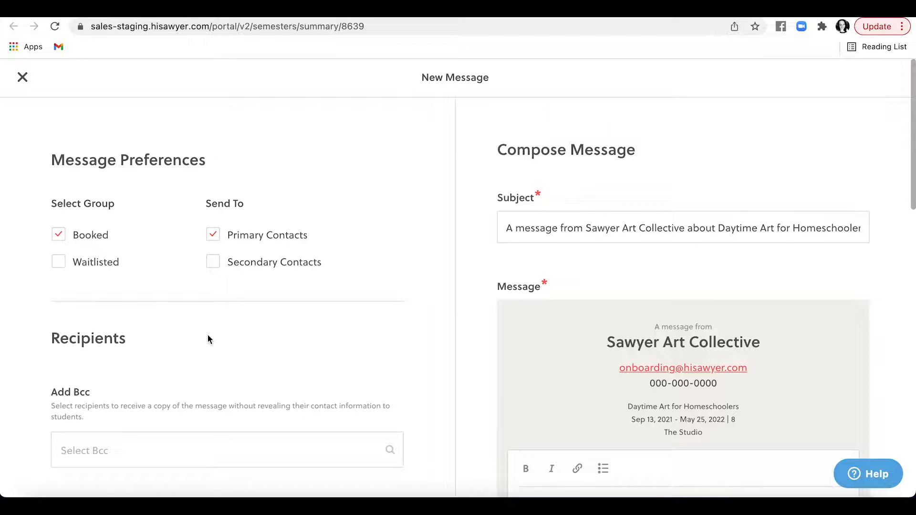
pyautogui.scroll(-3, 207, 334)
pyautogui.scroll(2, 207, 334)
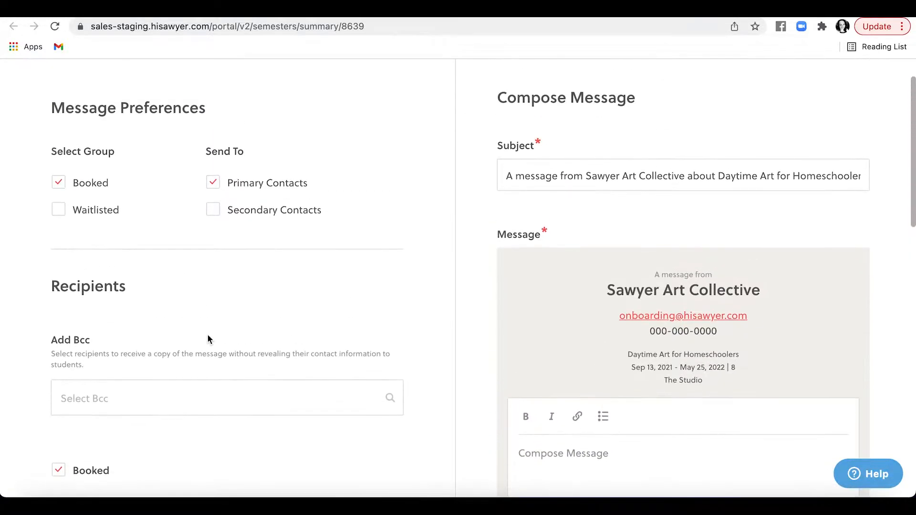
pyautogui.scroll(-1, 576, 320)
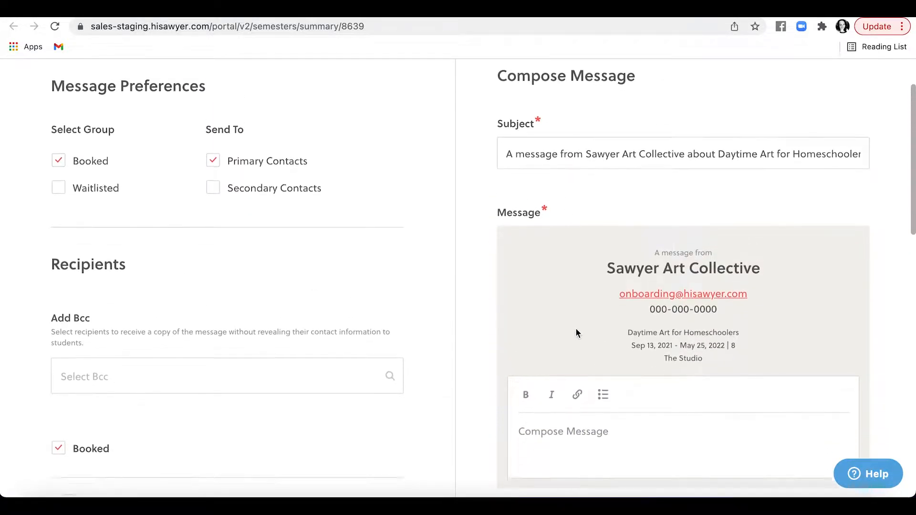
pyautogui.scroll(-5, 575, 333)
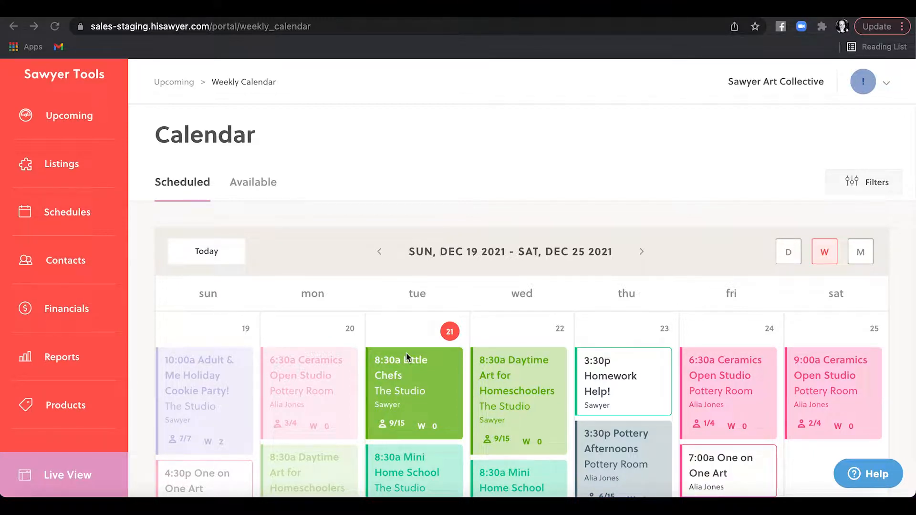
# Step: Open Reports to see the Revenue insights with average daily, monthly and yearly figures
pyautogui.click(64, 360)
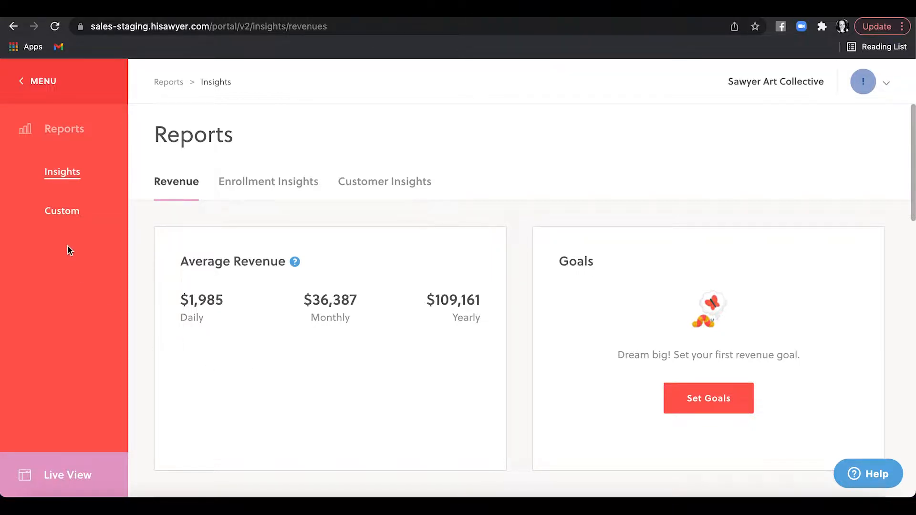
# Step: Open the Custom reports list under Reports
pyautogui.click(69, 217)
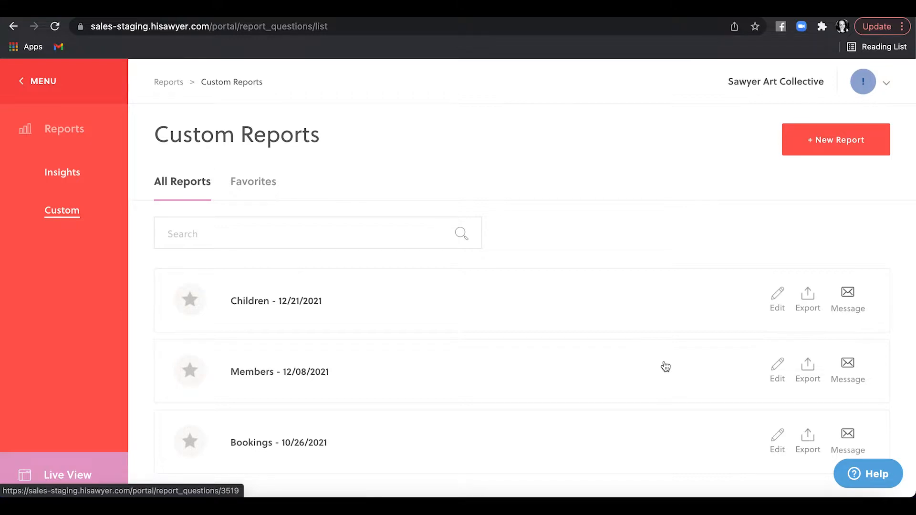
pyautogui.click(849, 299)
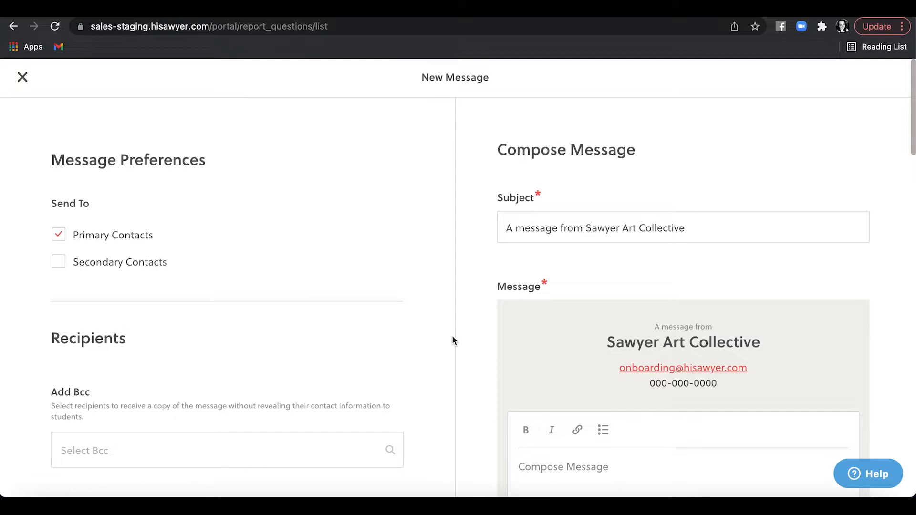
pyautogui.scroll(-1, 452, 340)
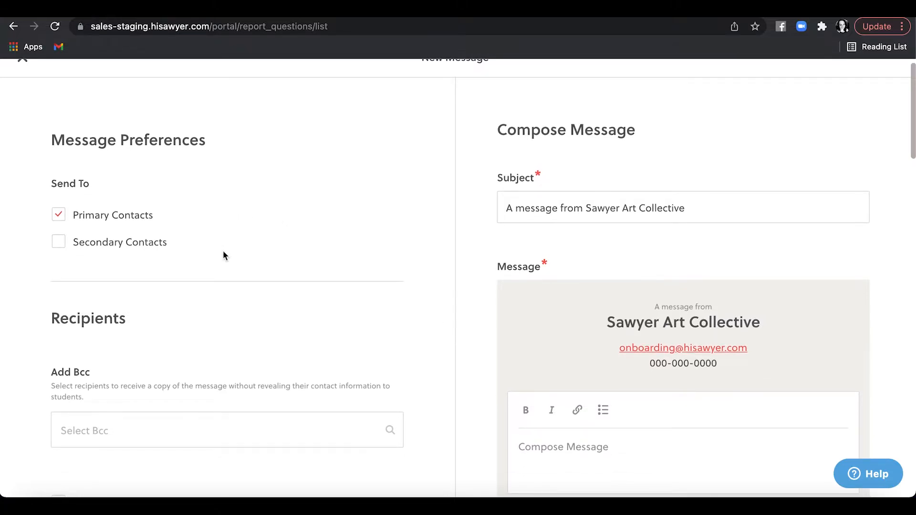
pyautogui.scroll(-5, 223, 252)
pyautogui.scroll(-1, 223, 241)
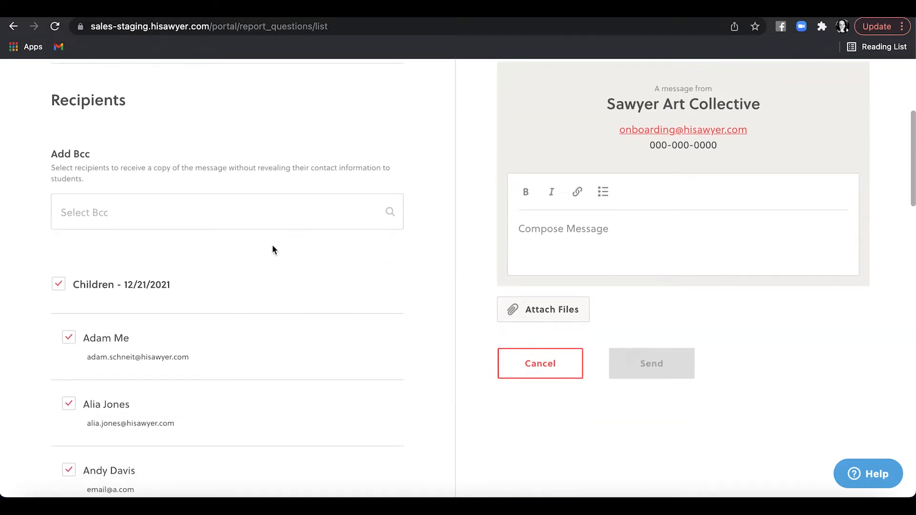
pyautogui.scroll(-5, 270, 250)
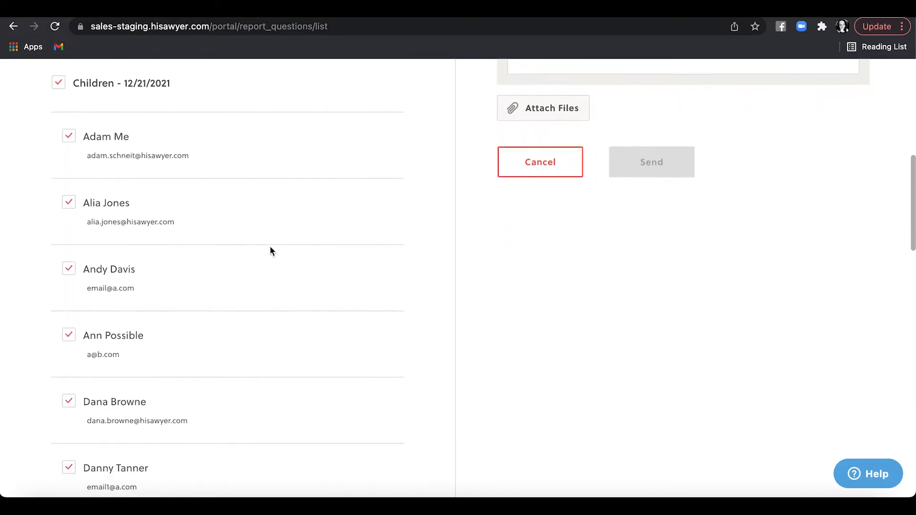
pyautogui.scroll(8, 270, 250)
pyautogui.scroll(3, 270, 252)
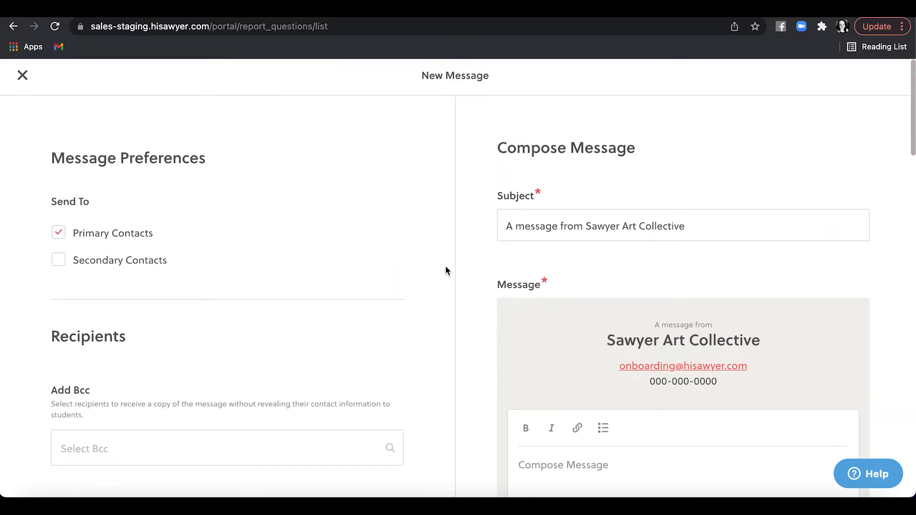
pyautogui.scroll(-3, 445, 267)
pyautogui.scroll(-1, 446, 270)
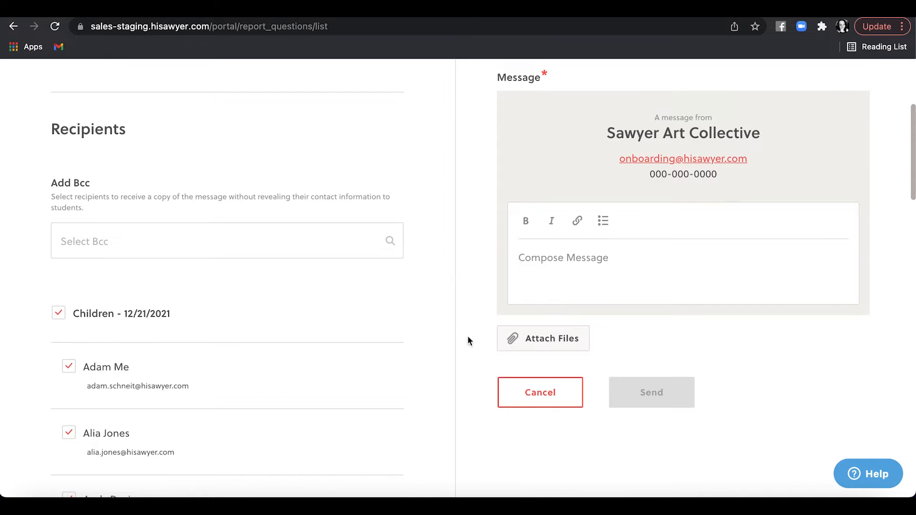
pyautogui.click(519, 394)
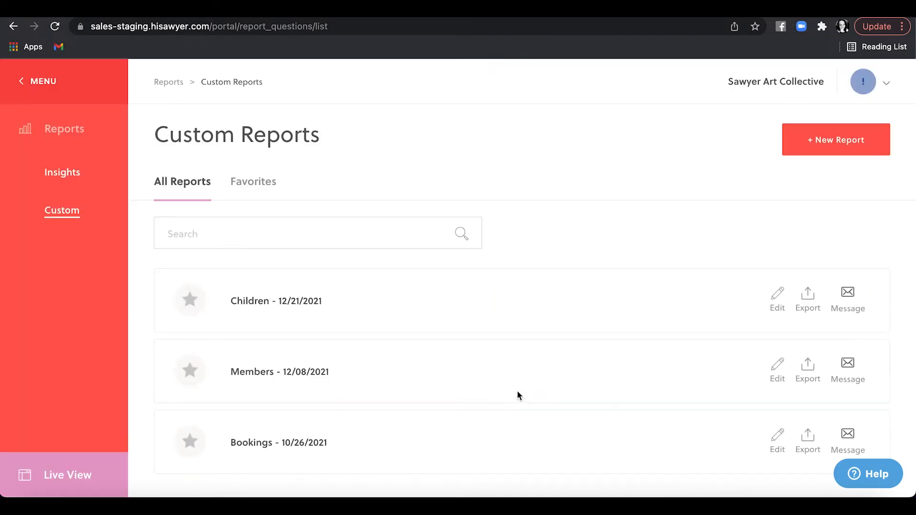